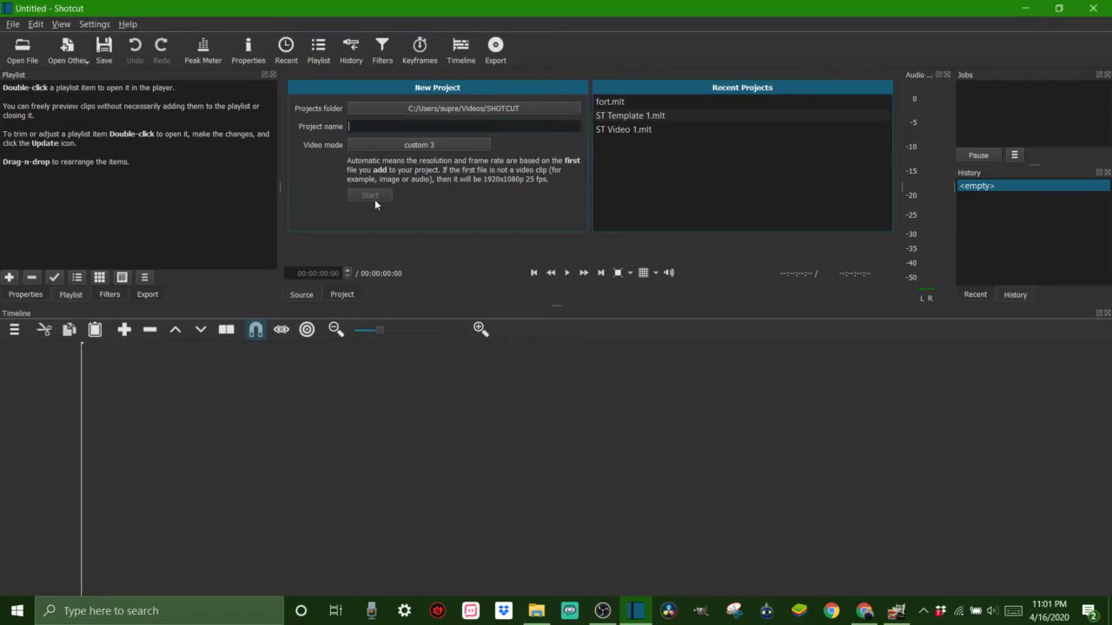
Open the recent project fort.mlt and remove all five existing clips from its playlist
{"action": "left_click", "coordinate": [603, 103]}
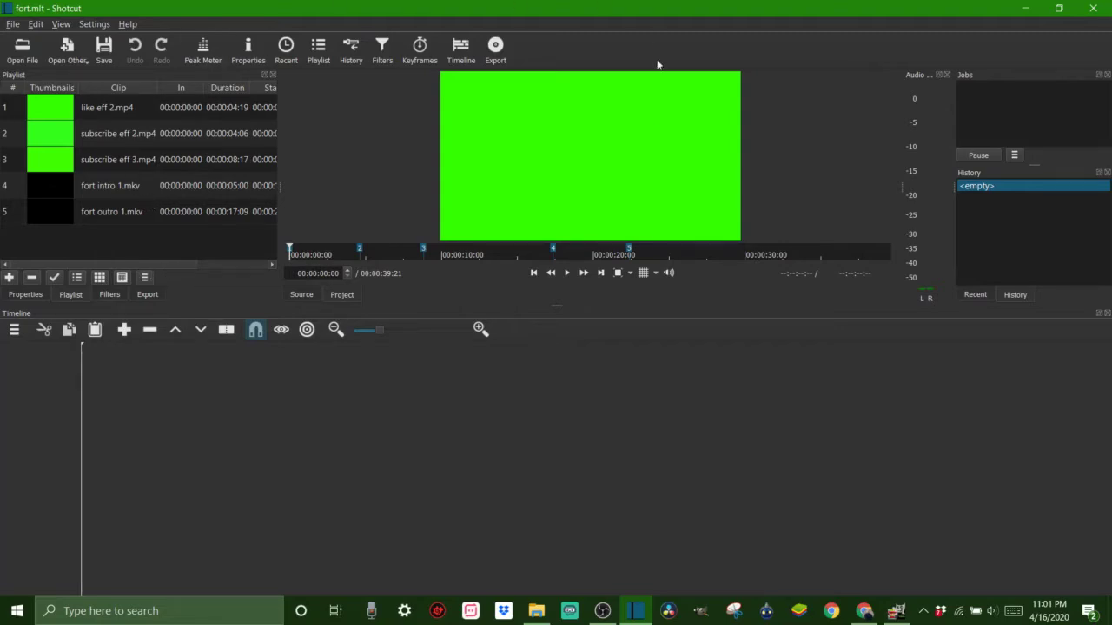
{"action": "right_click", "coordinate": [109, 110]}
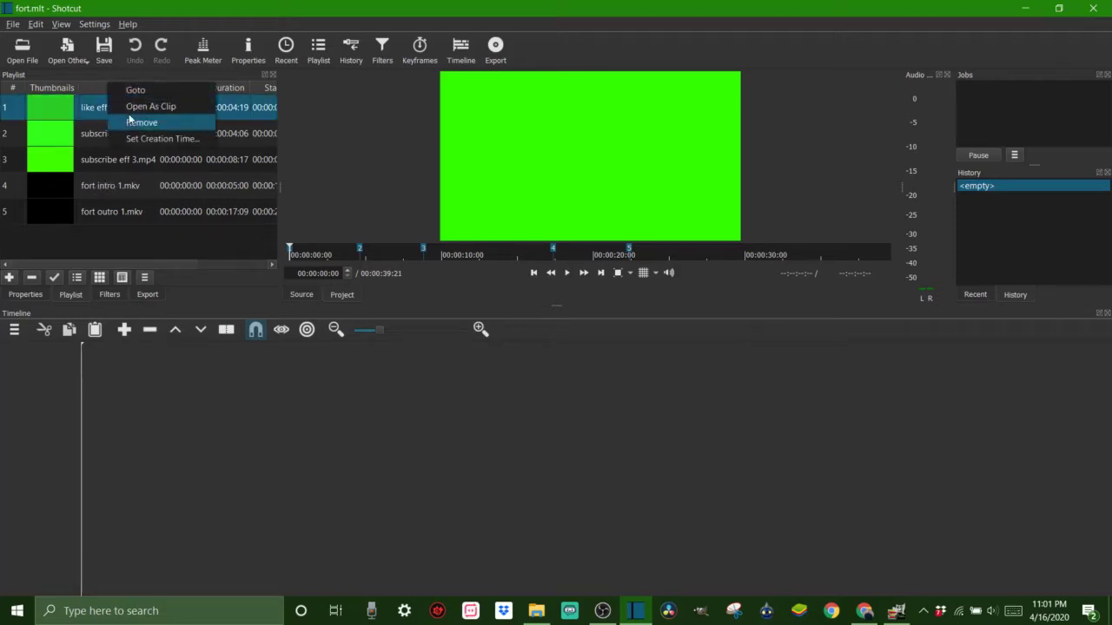
{"action": "left_click", "coordinate": [130, 120]}
{"action": "right_click", "coordinate": [119, 111]}
{"action": "left_click", "coordinate": [167, 118]}
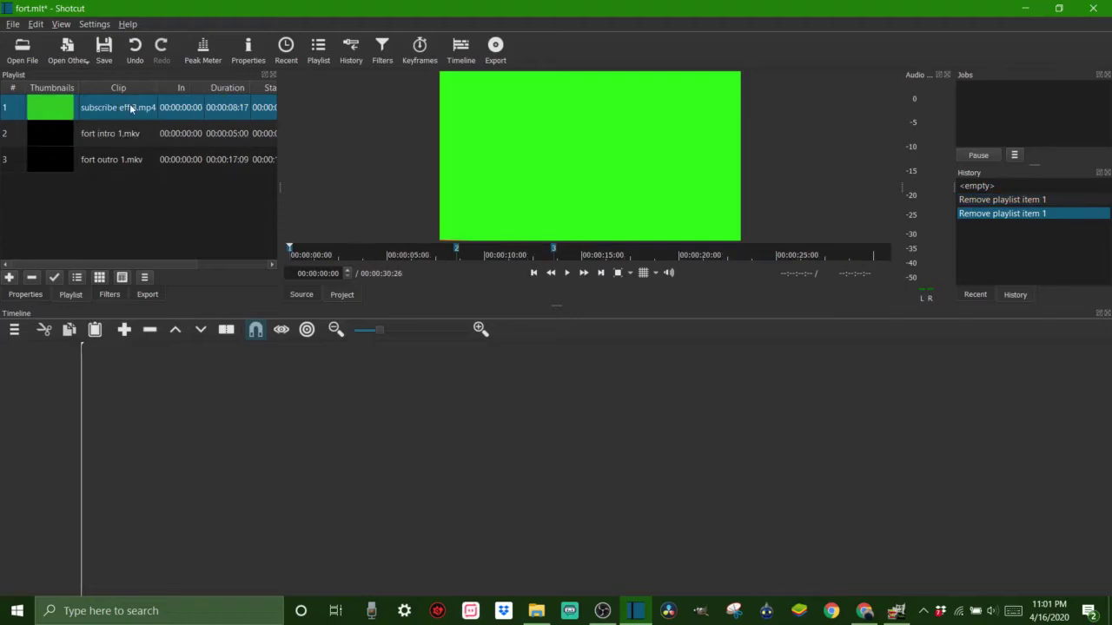
{"action": "right_click", "coordinate": [130, 106]}
{"action": "left_click", "coordinate": [177, 124]}
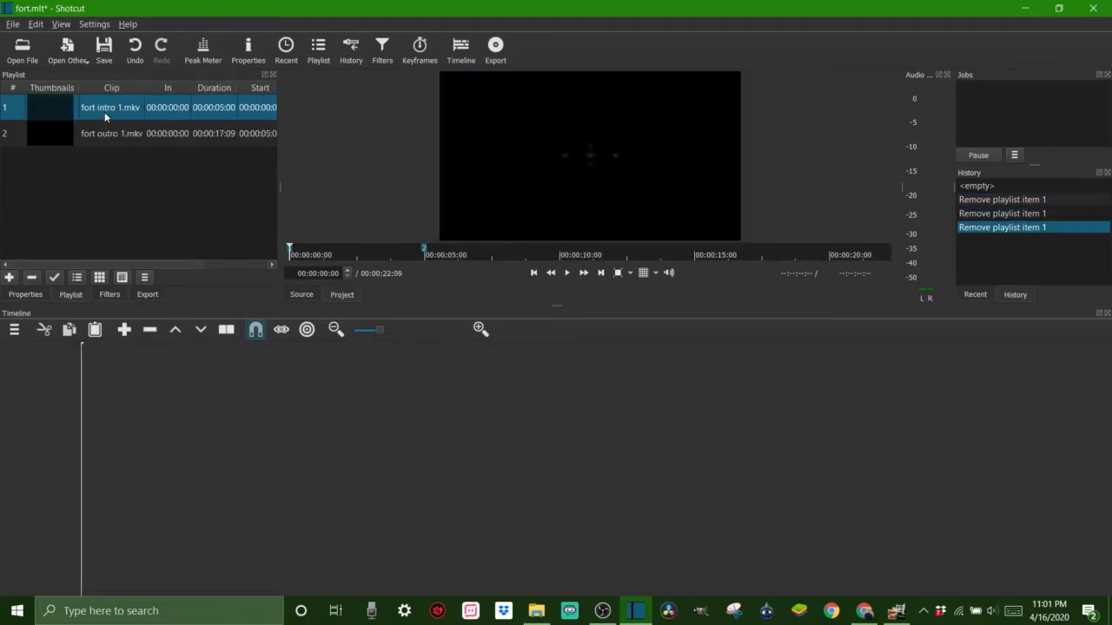
{"action": "right_click", "coordinate": [117, 107]}
{"action": "left_click", "coordinate": [132, 127]}
{"action": "right_click", "coordinate": [119, 108]}
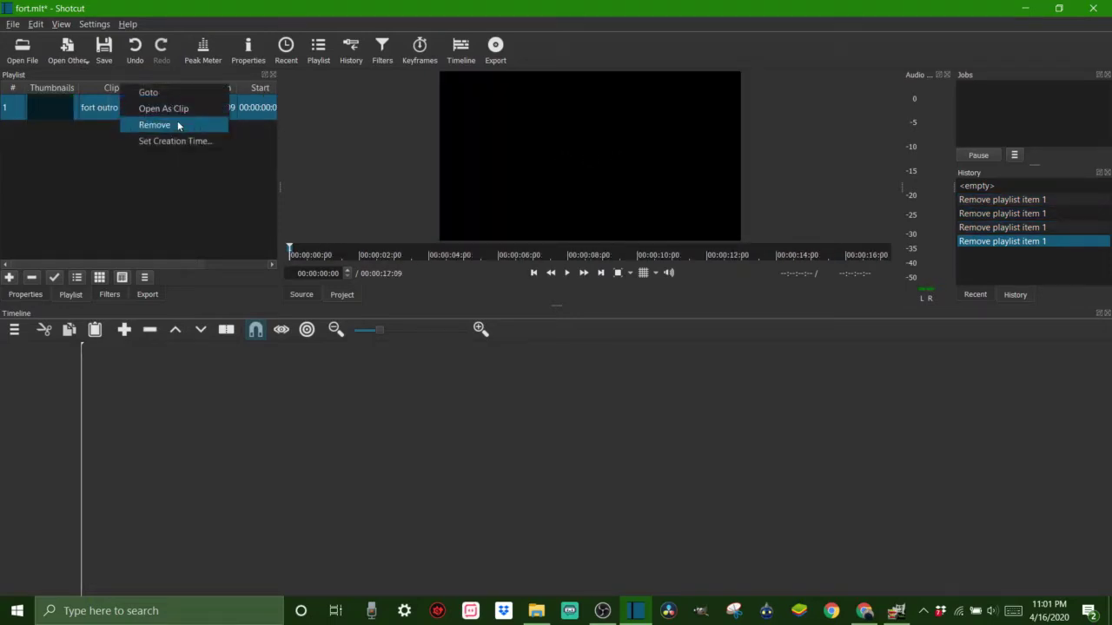
{"action": "left_click", "coordinate": [178, 126]}
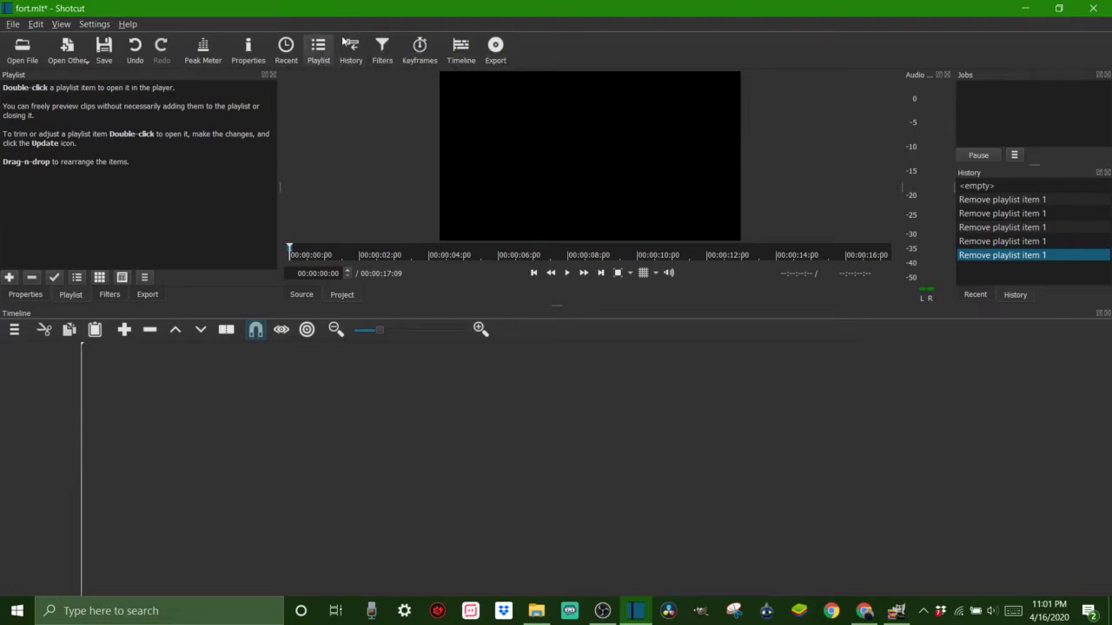
{"action": "left_click", "coordinate": [382, 45]}
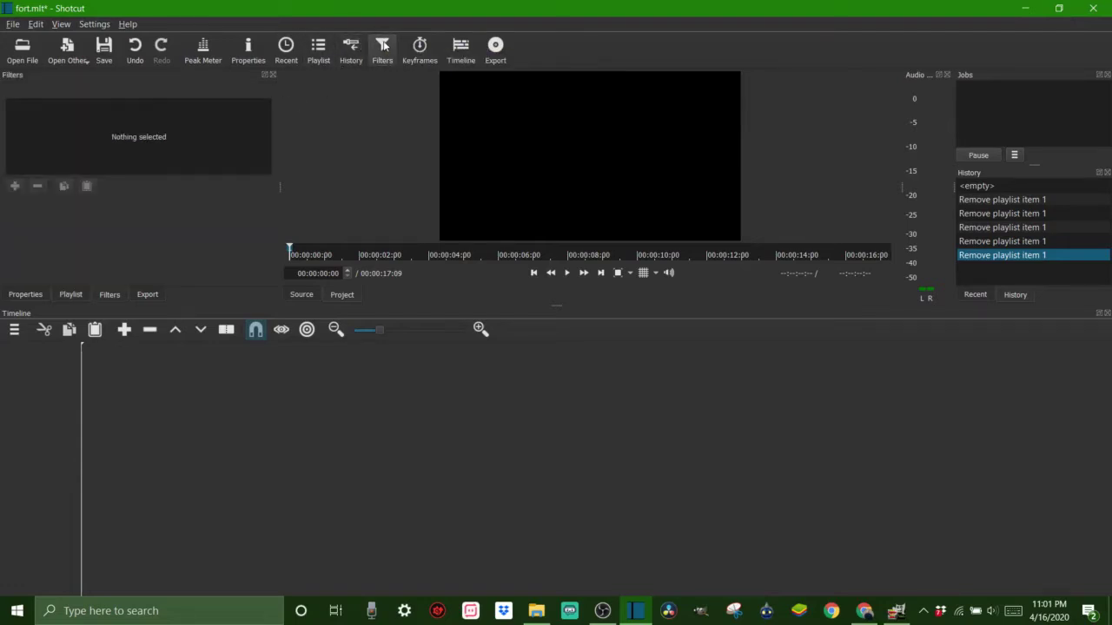
{"action": "left_click", "coordinate": [490, 46]}
{"action": "left_click", "coordinate": [248, 48]}
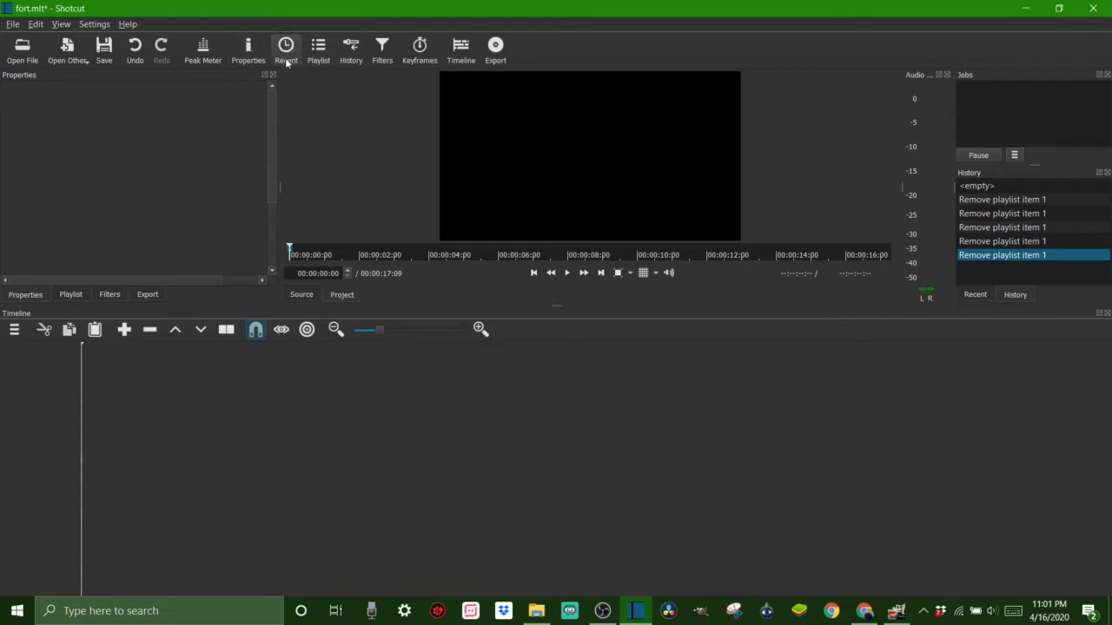
{"action": "left_click", "coordinate": [316, 52]}
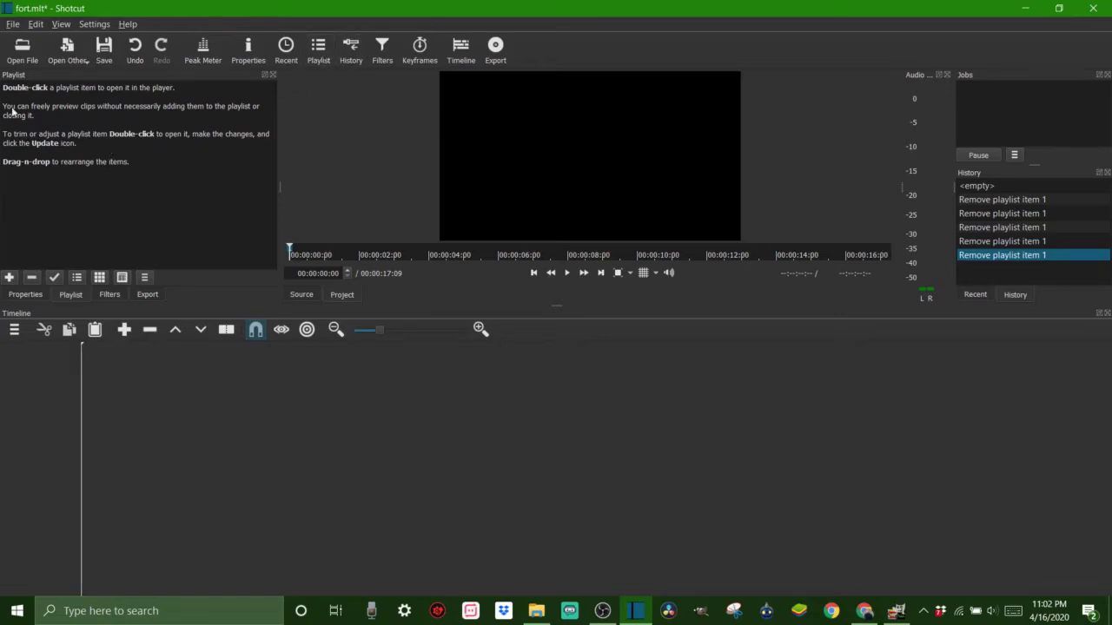
Import the files "5s blade" and "hulkbuster beta gameplay 1" together from the Fort Vids folder within Videos
{"action": "left_click", "coordinate": [26, 51]}
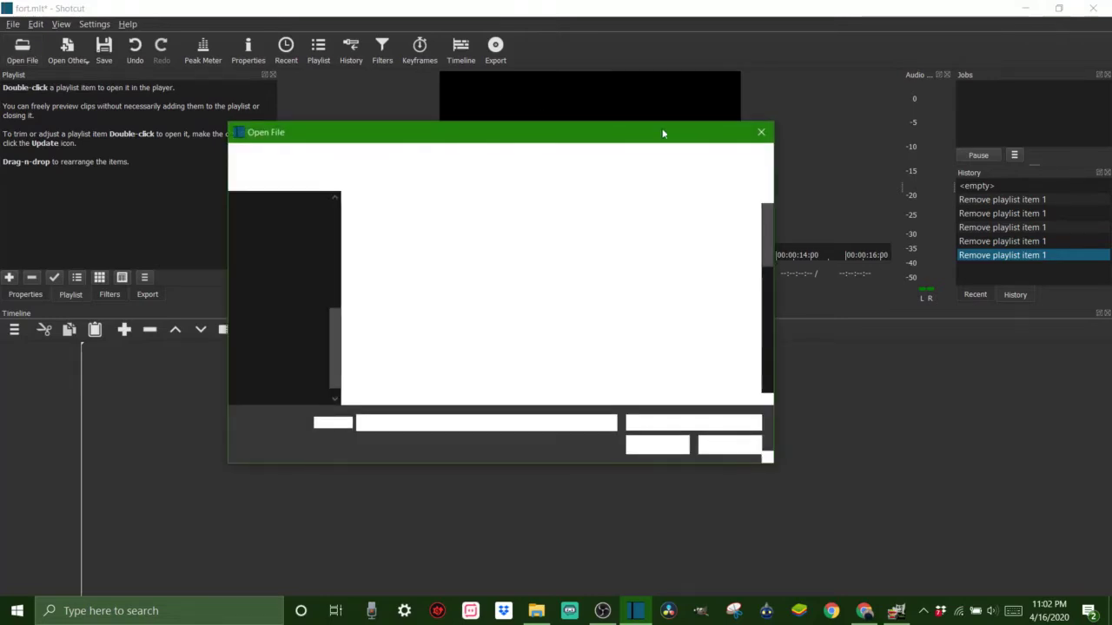
{"action": "left_click", "coordinate": [760, 137]}
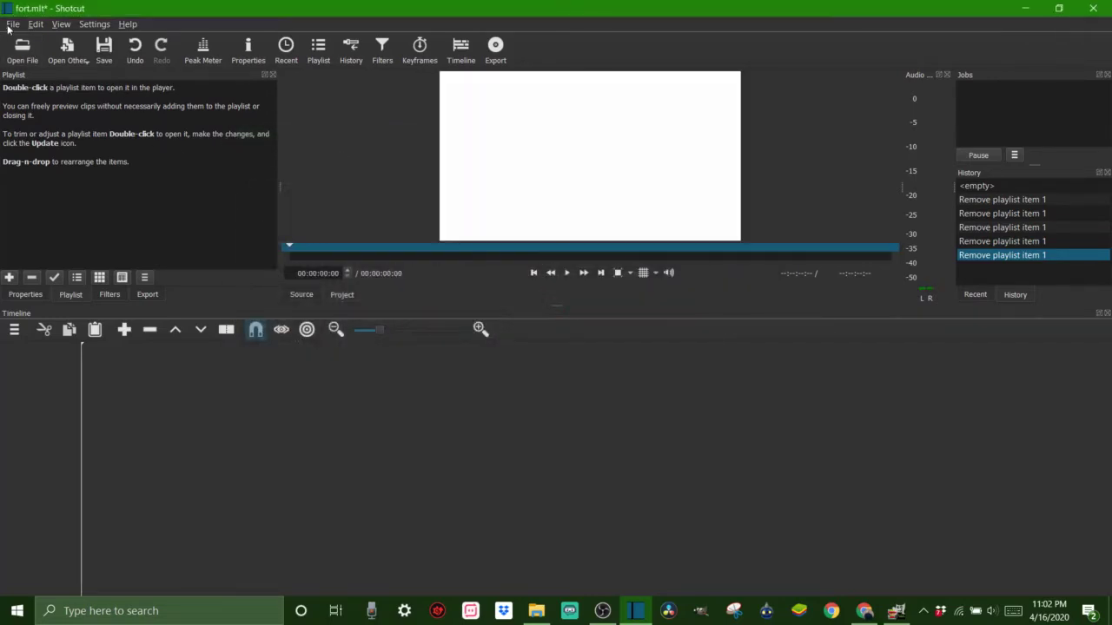
{"action": "left_click", "coordinate": [13, 25]}
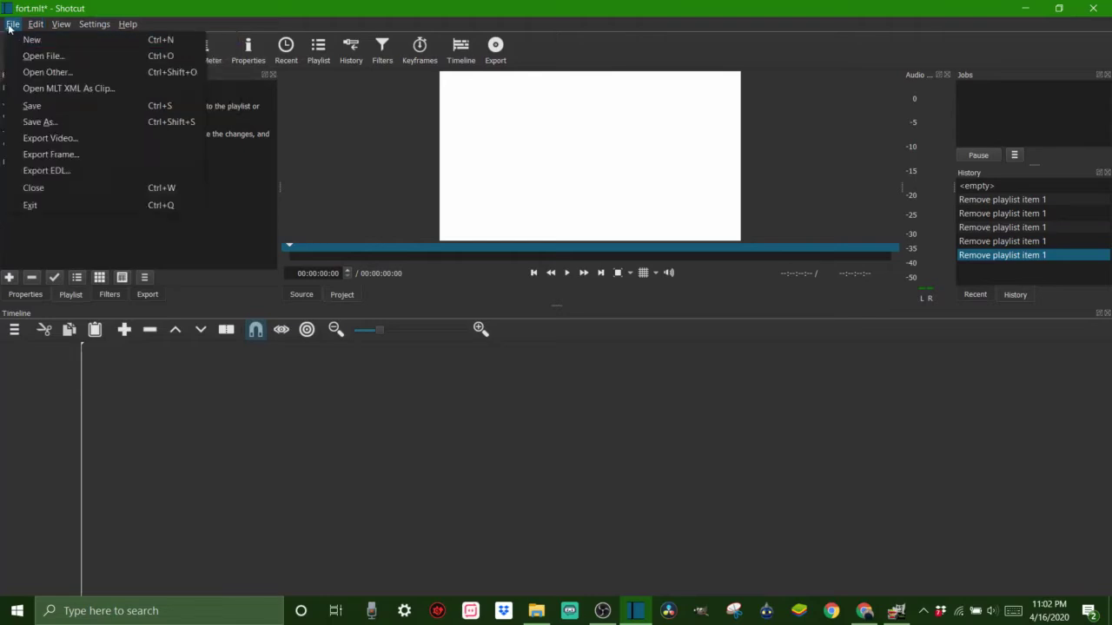
{"action": "left_click", "coordinate": [24, 55]}
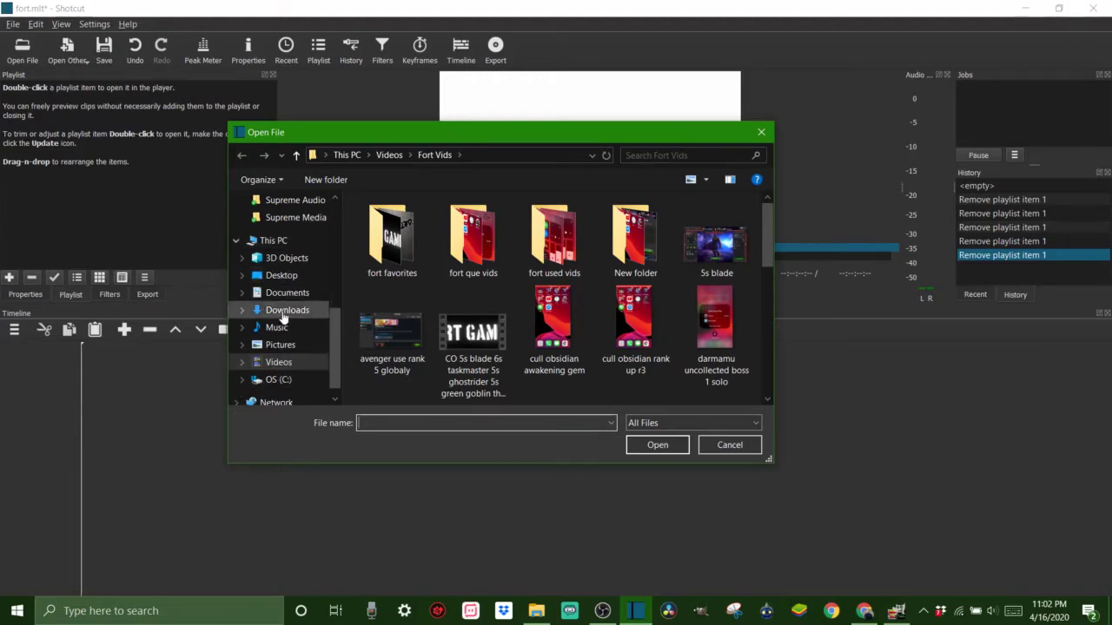
{"action": "left_click", "coordinate": [290, 369]}
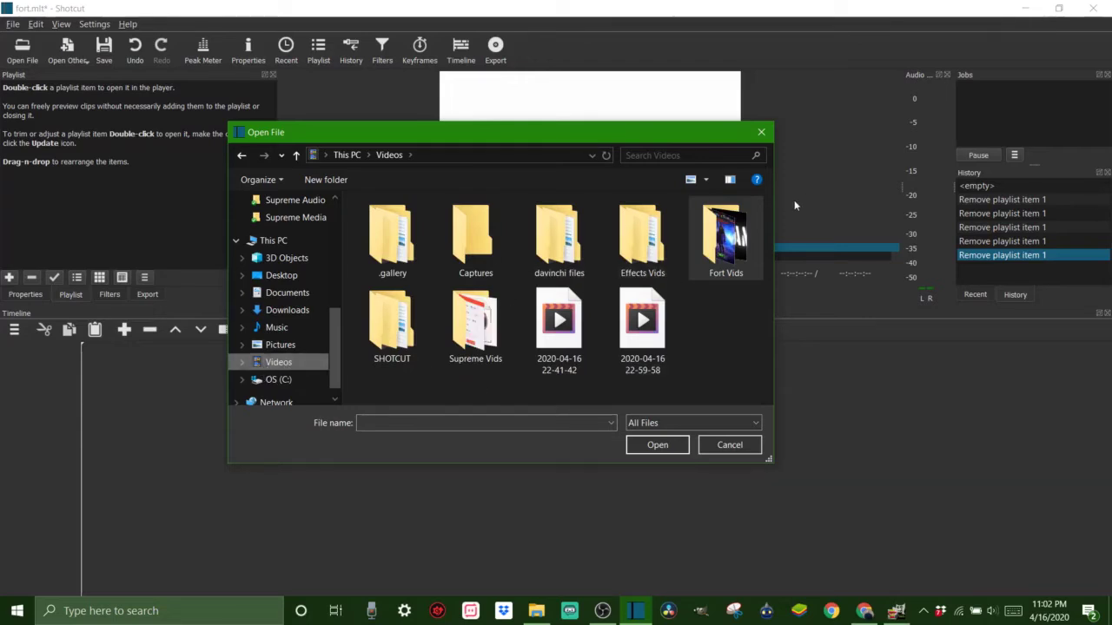
{"action": "double_click", "coordinate": [742, 234]}
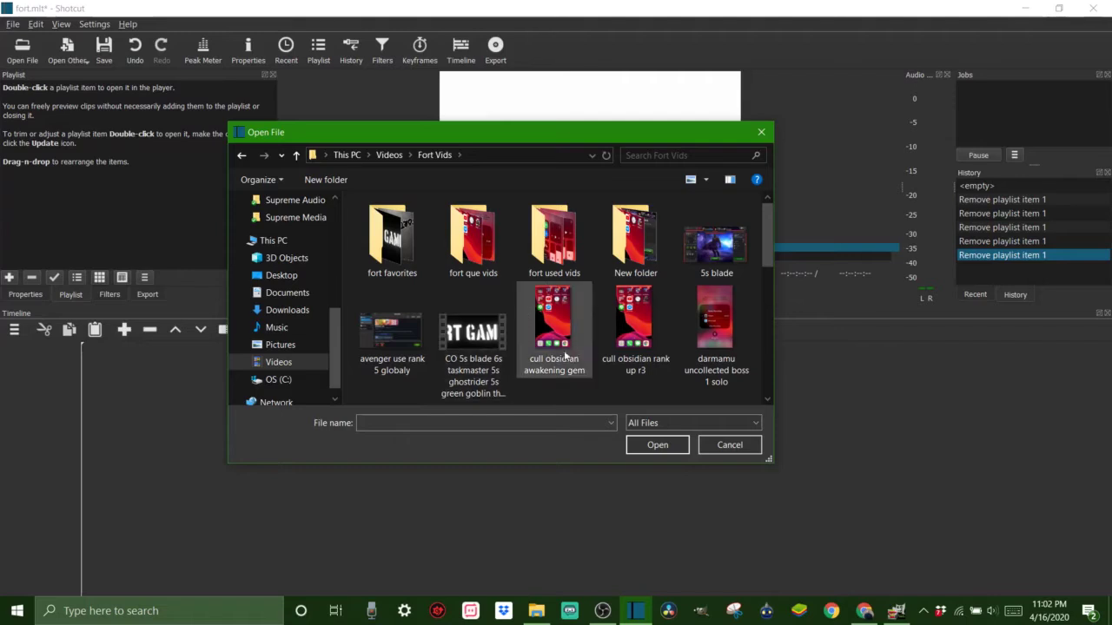
{"action": "left_click", "coordinate": [712, 245]}
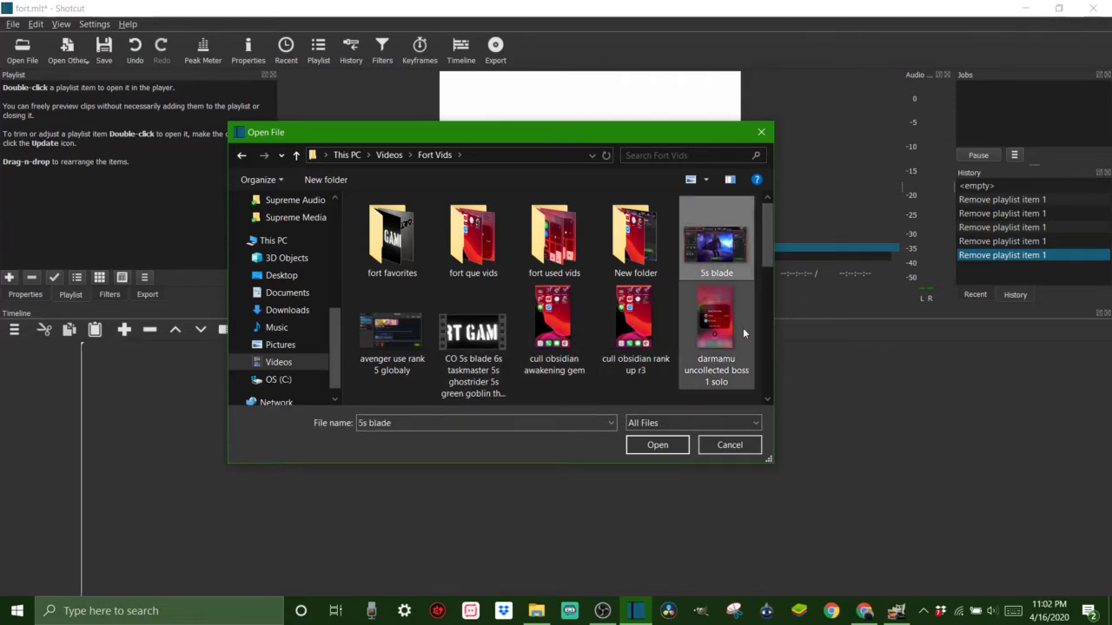
{"action": "scroll", "coordinate": [686, 347], "scroll_direction": "down", "scroll_amount": 3}
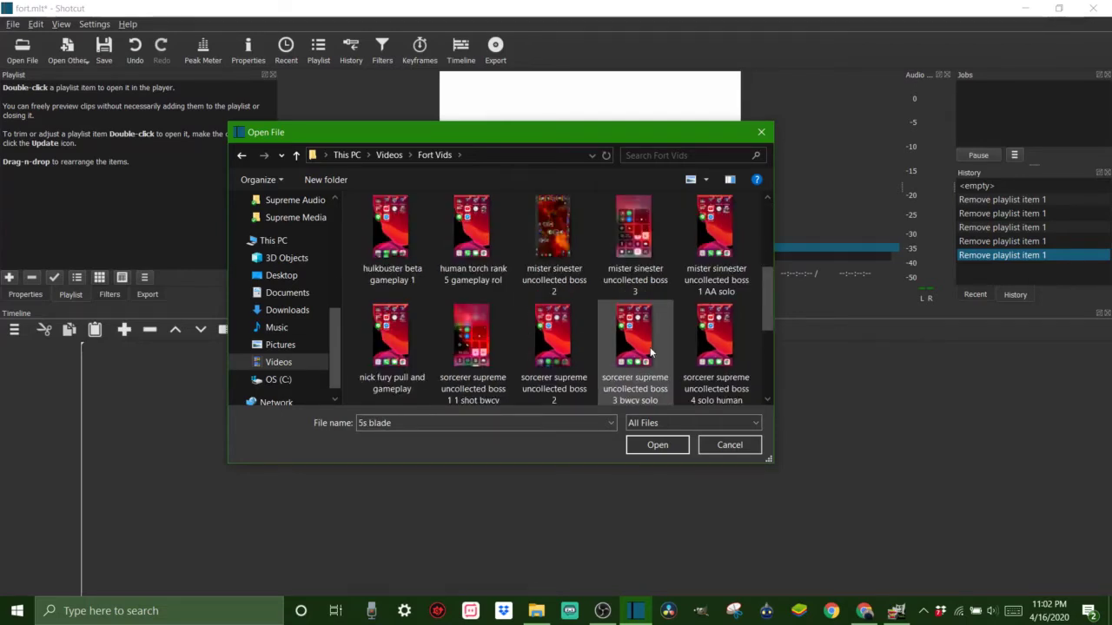
{"action": "left_click", "coordinate": [401, 246], "text": "ctrl"}
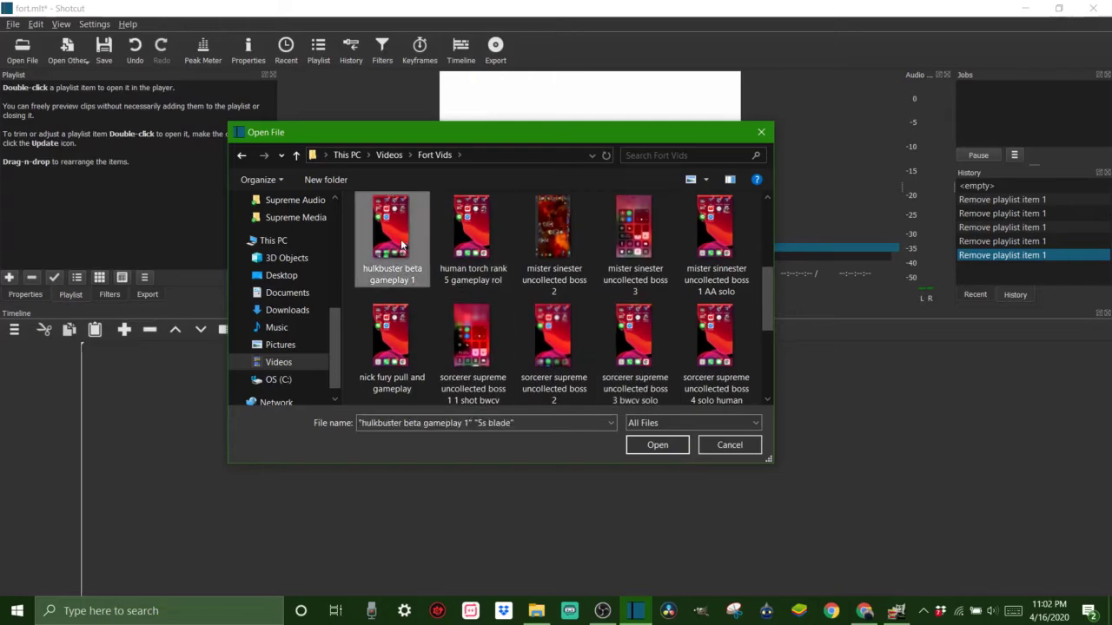
{"action": "left_click", "coordinate": [657, 445]}
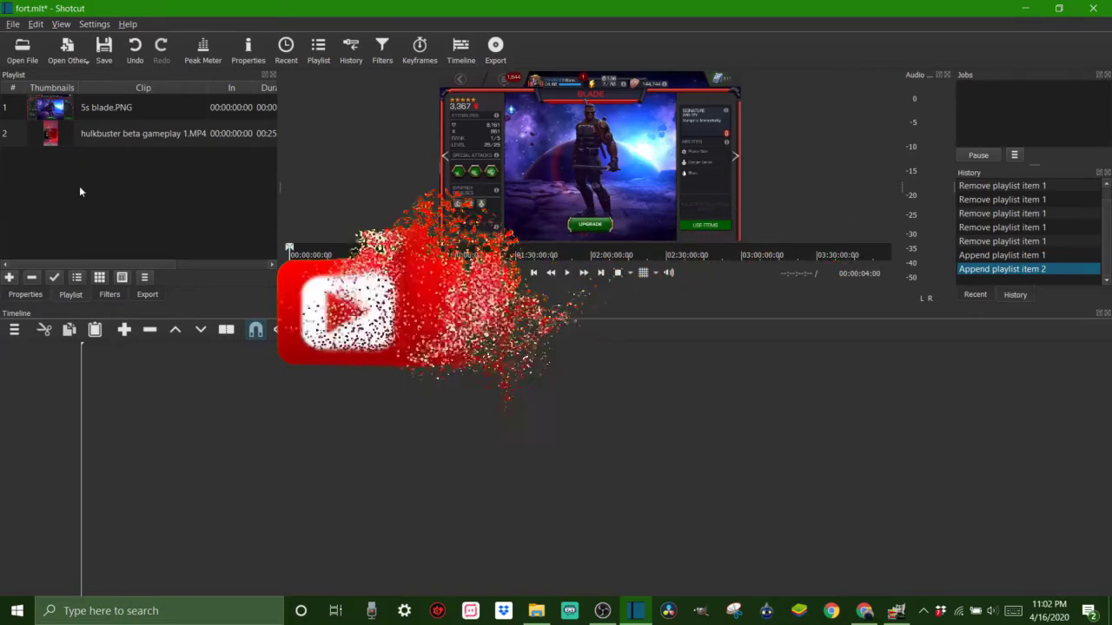
Open the image "avenger use rank 5 globaly" from the Fort Vids folder and append it to the playlist
{"action": "left_click", "coordinate": [22, 52]}
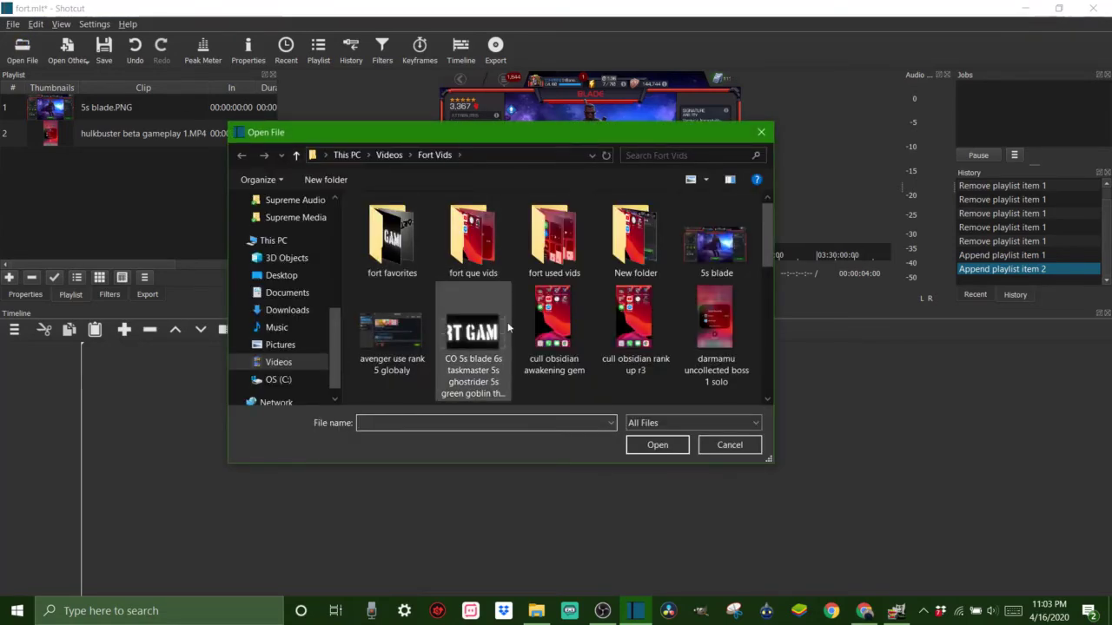
{"action": "double_click", "coordinate": [397, 333]}
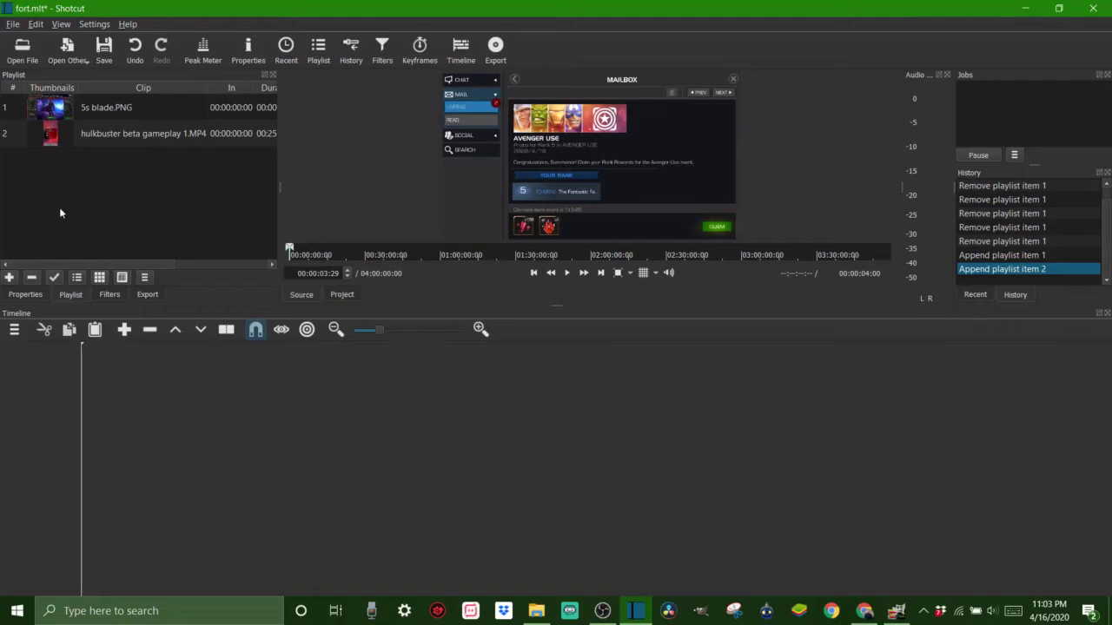
{"action": "left_click", "coordinate": [9, 277]}
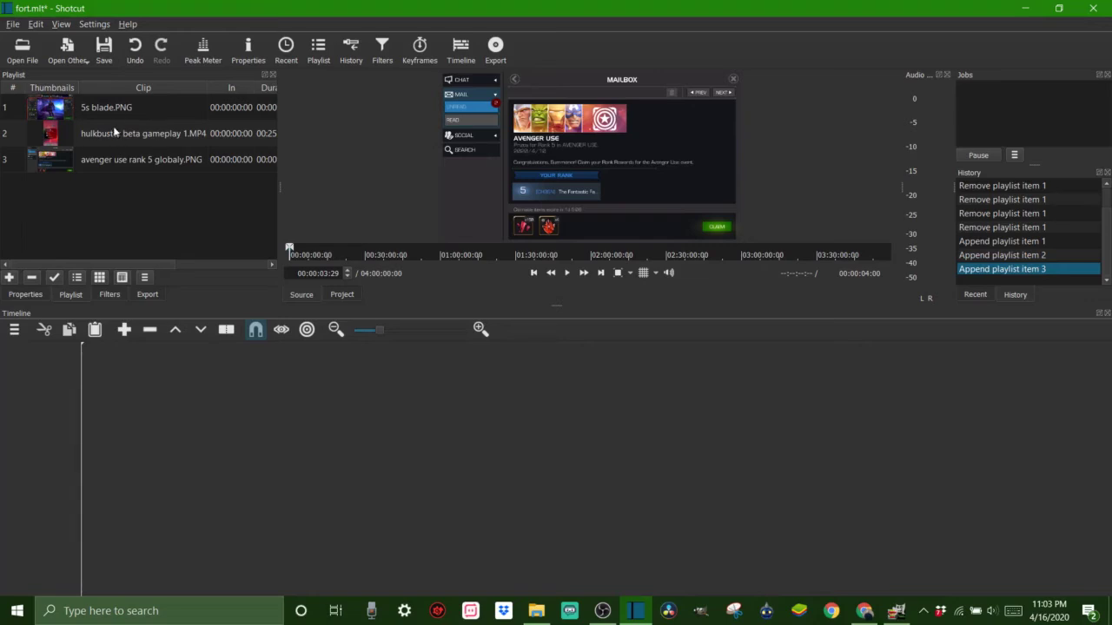
Place the hulkbuster beta gameplay 1.MP4 clip on the empty timeline and add a second video track above it
{"action": "left_click_drag", "start_coordinate": [95, 134], "coordinate": [217, 403]}
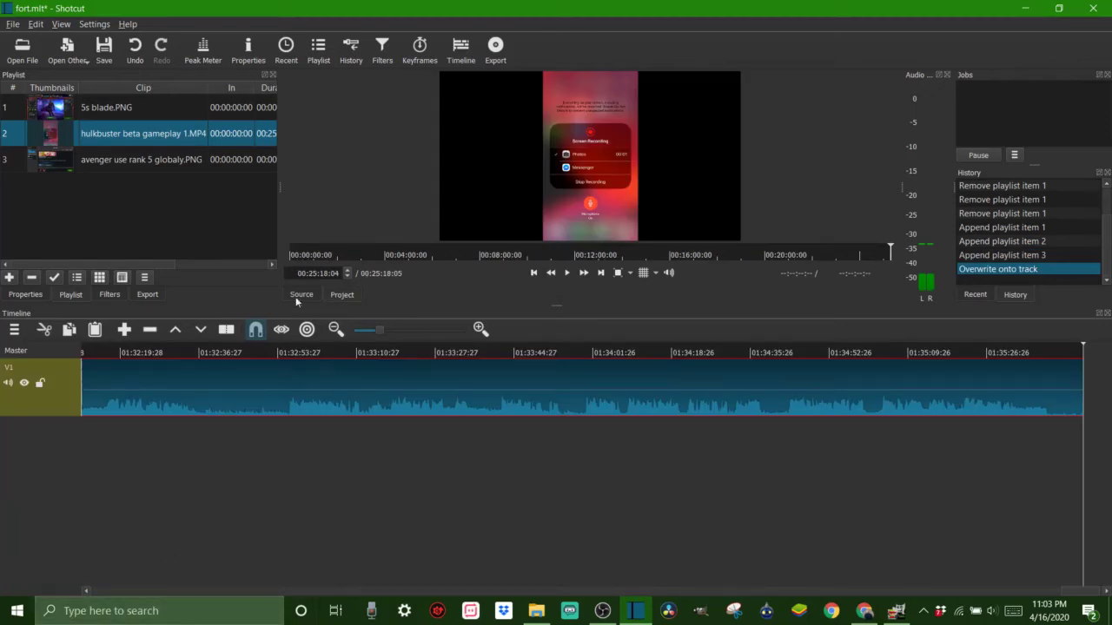
{"action": "right_click", "coordinate": [35, 461]}
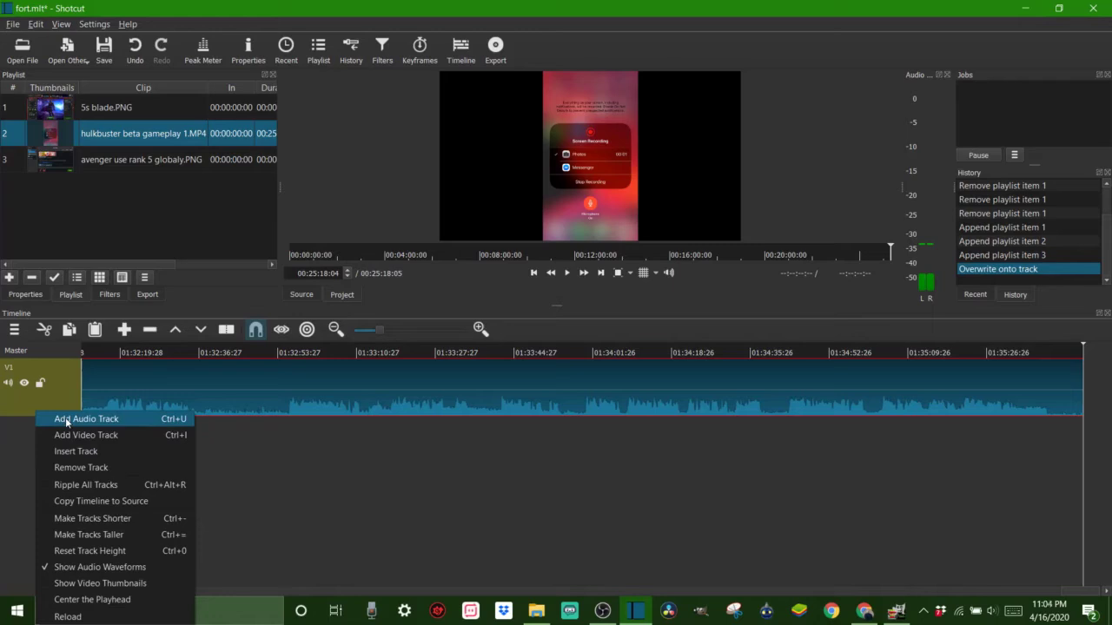
{"action": "left_click", "coordinate": [63, 437]}
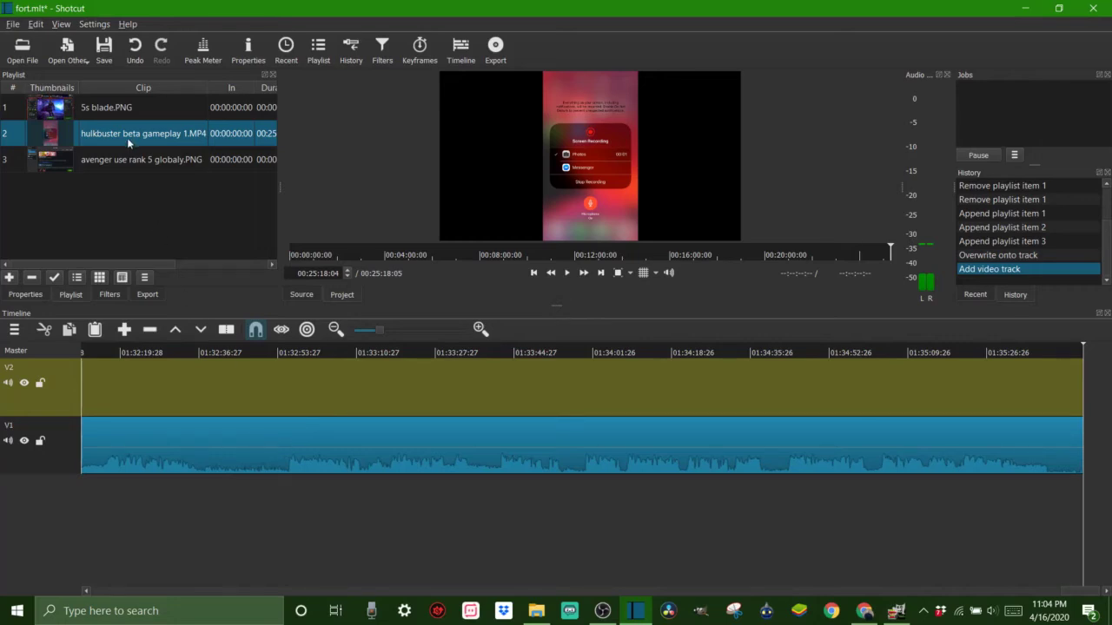
Place the 5s blade.PNG image from the playlist on track V2 at about 01:32:55, above the gameplay clip
{"action": "left_click", "coordinate": [109, 108]}
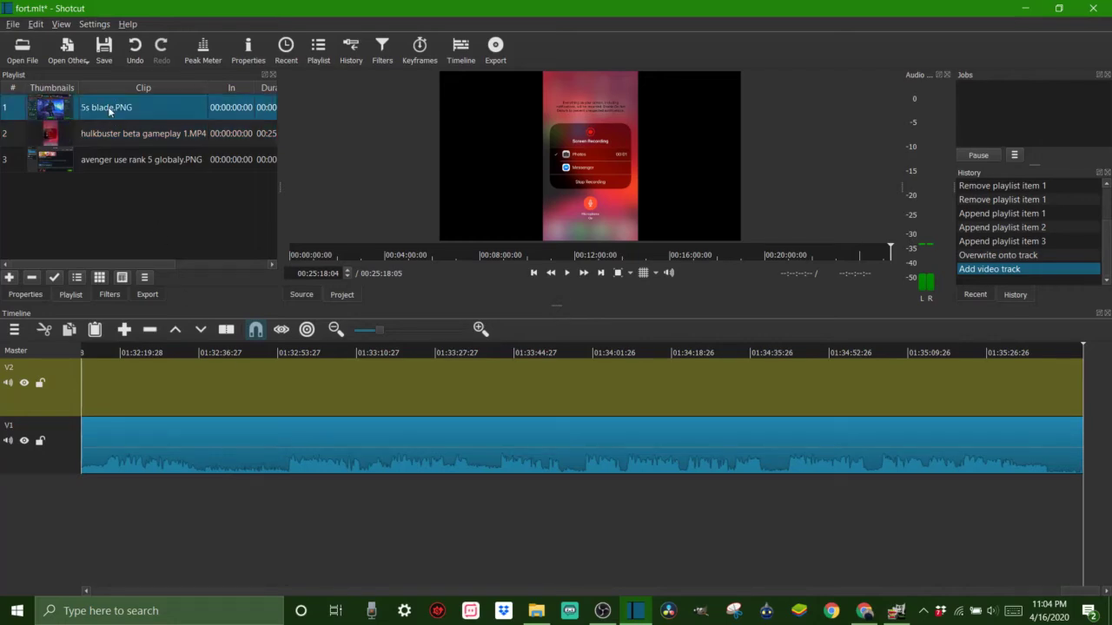
{"action": "double_click", "coordinate": [110, 108]}
{"action": "left_click_drag", "start_coordinate": [122, 111], "coordinate": [287, 383]}
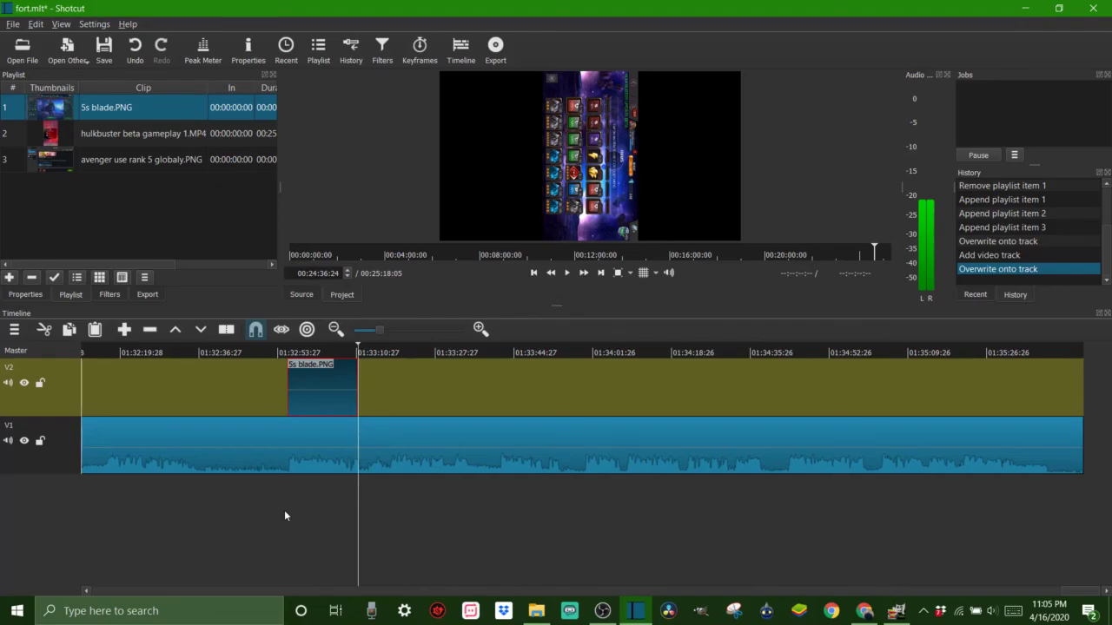
{"action": "left_click", "coordinate": [602, 610]}
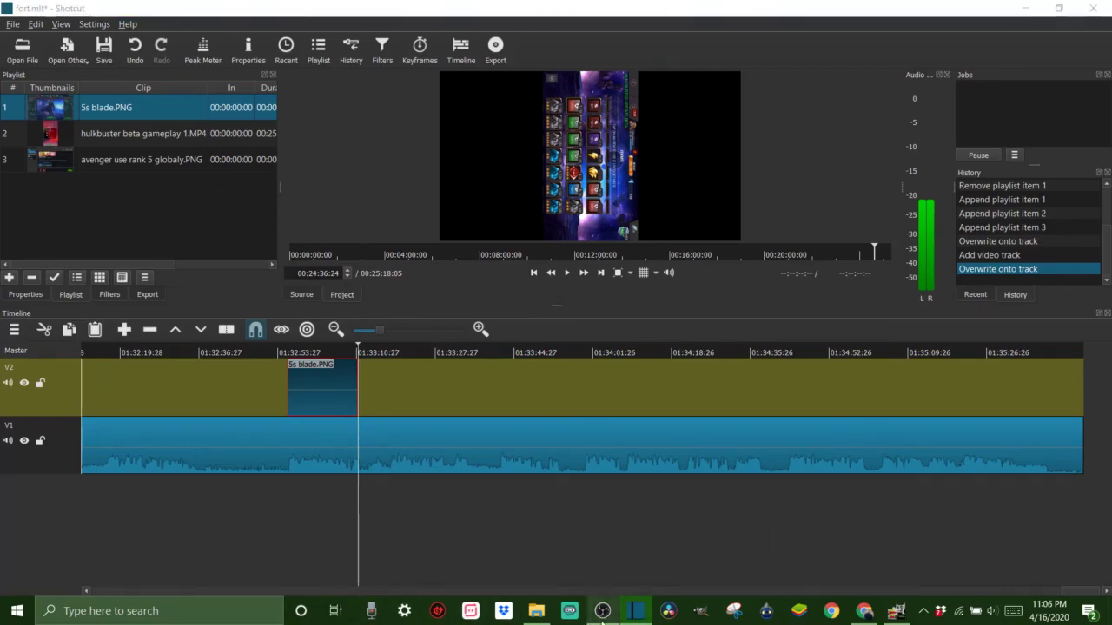